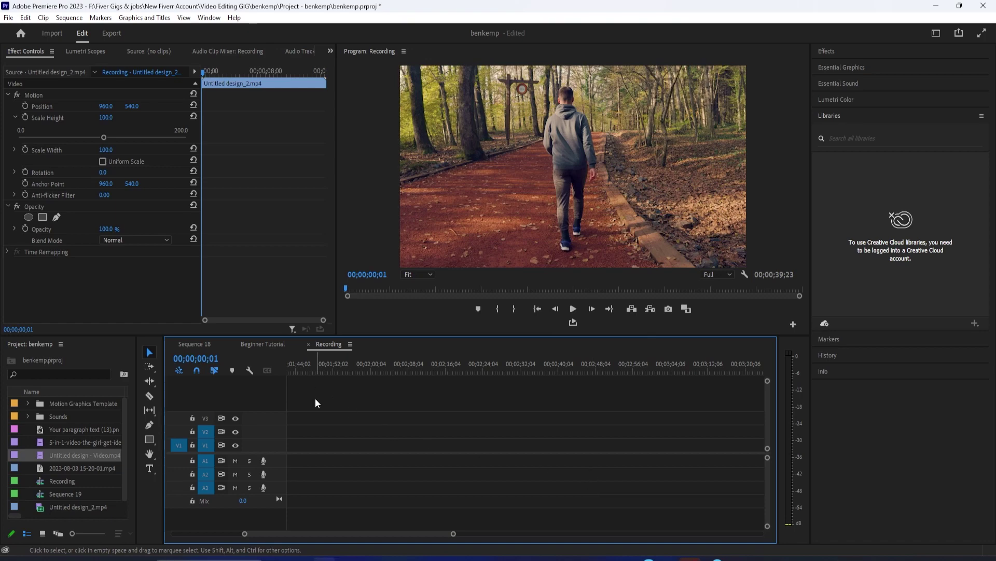
Go to the start of the sequence and collapse the Scale Height slider
drag(395, 533, 167, 525)
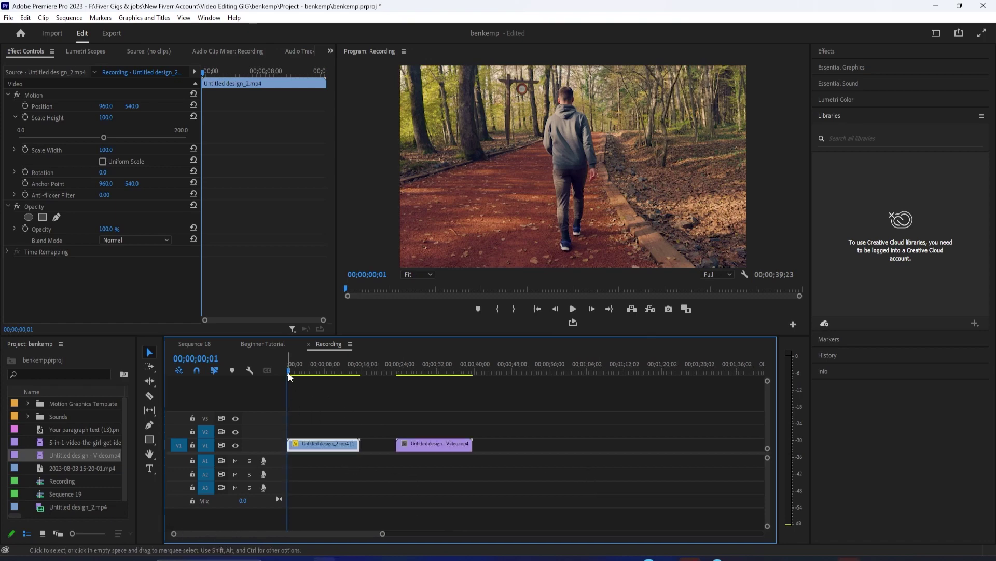
key(Left)
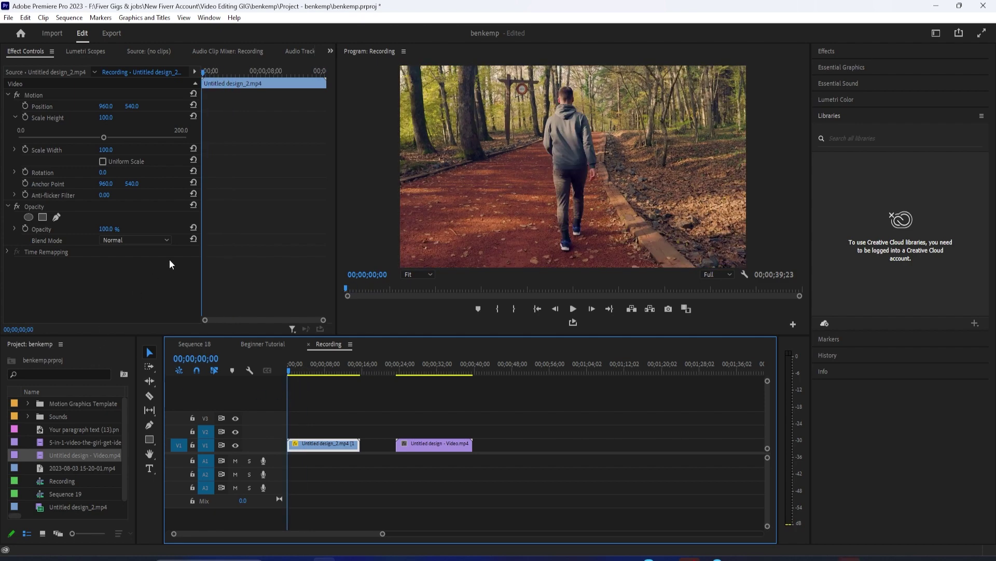
click(15, 120)
click(15, 118)
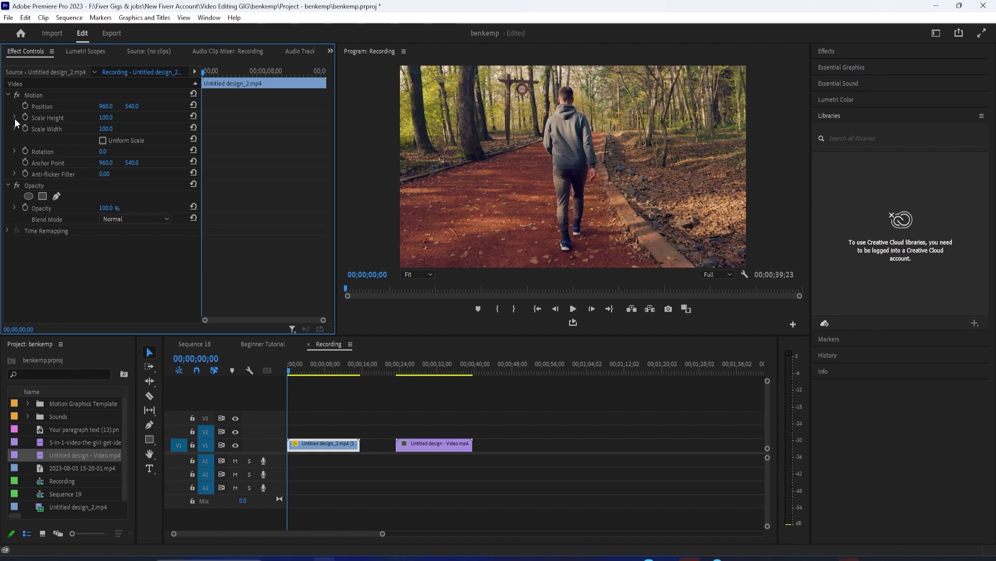
Play the sequence from the beginning, stop it, and move into the walking-man clip
click(297, 374)
key(space)
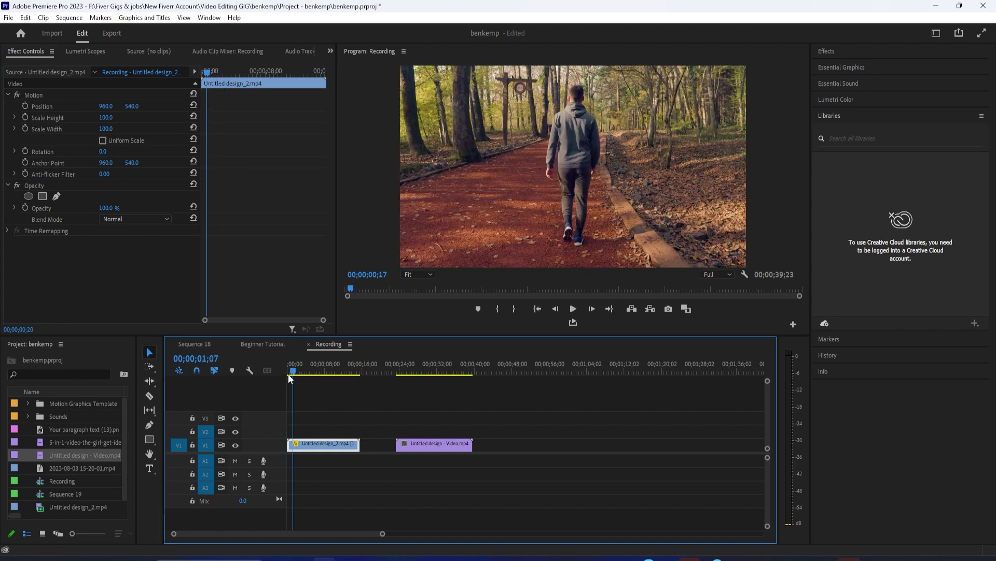
click(289, 375)
key(space)
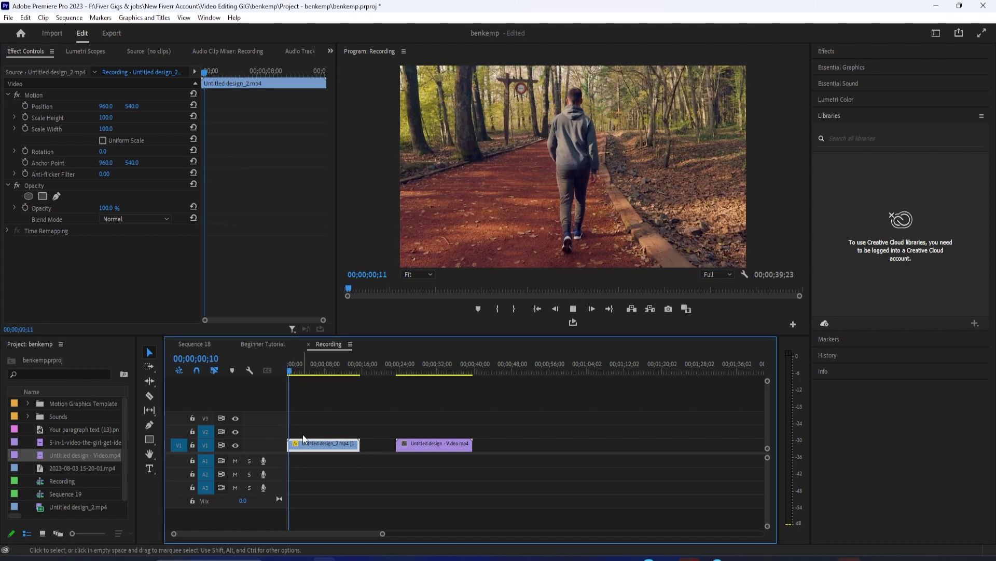
key(space)
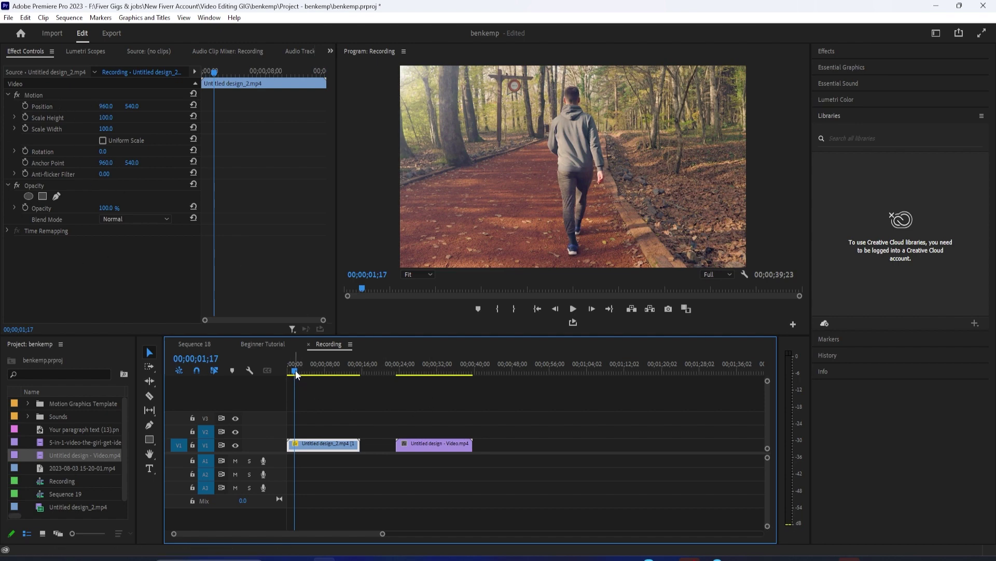
mouse_move(296, 373)
mouse_down()
mouse_move(337, 376)
mouse_move(311, 384)
mouse_up()
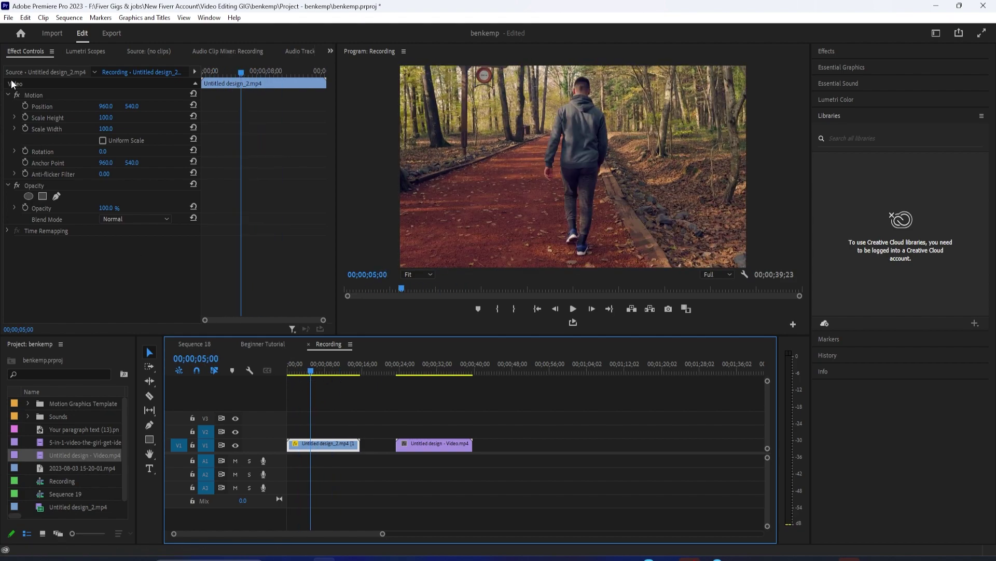
Toggle Uniform Scale on and back off, keeping Scale Height and Scale Width at 100
click(35, 117)
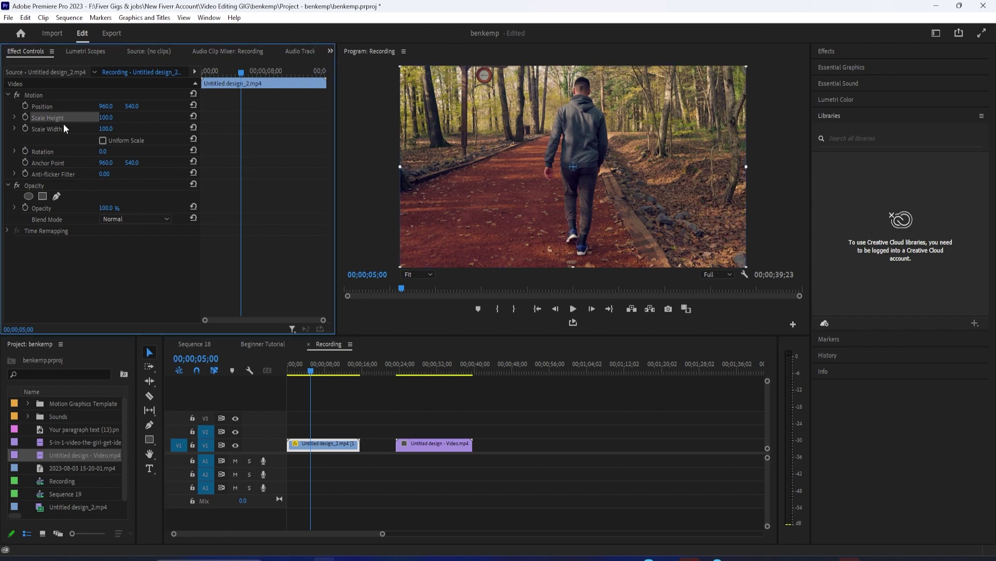
click(104, 150)
click(102, 140)
click(102, 140)
click(55, 130)
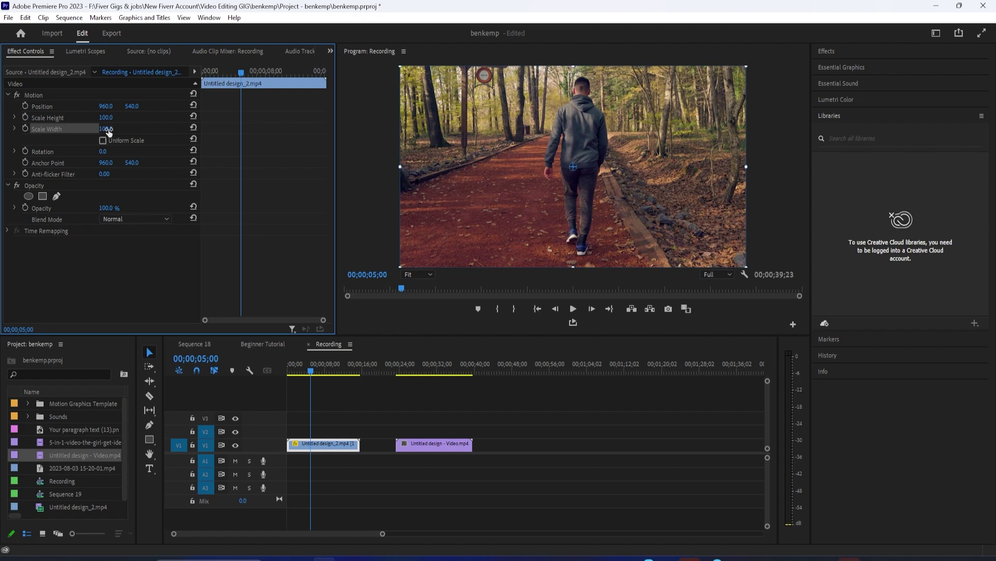
Stretch the walking-man clip to Scale Width 303 and shift the picture left
drag(106, 117, 211, 129)
key(ctrl+z)
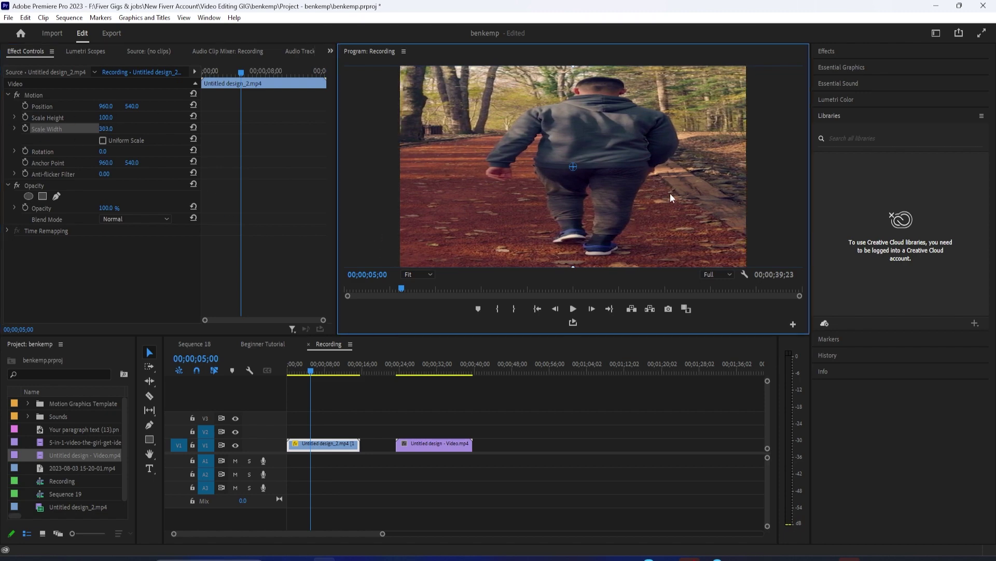
drag(671, 198, 651, 198)
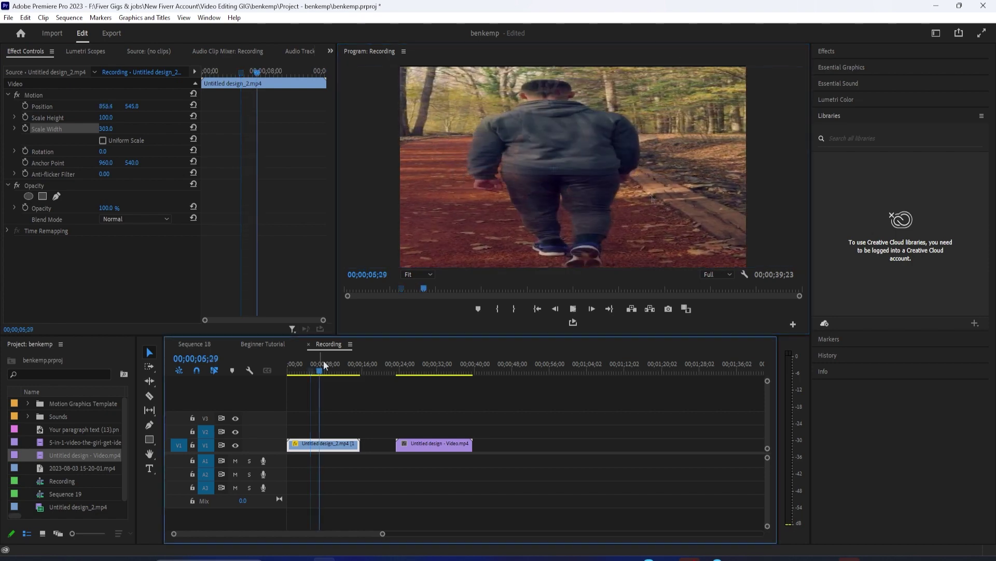
At 00;00;11;02, set Position to about 960.0, 534.2 and enable its stopwatch
click(323, 370)
click(337, 374)
mouse_move(338, 376)
mouse_down()
mouse_move(313, 381)
mouse_move(341, 375)
mouse_up()
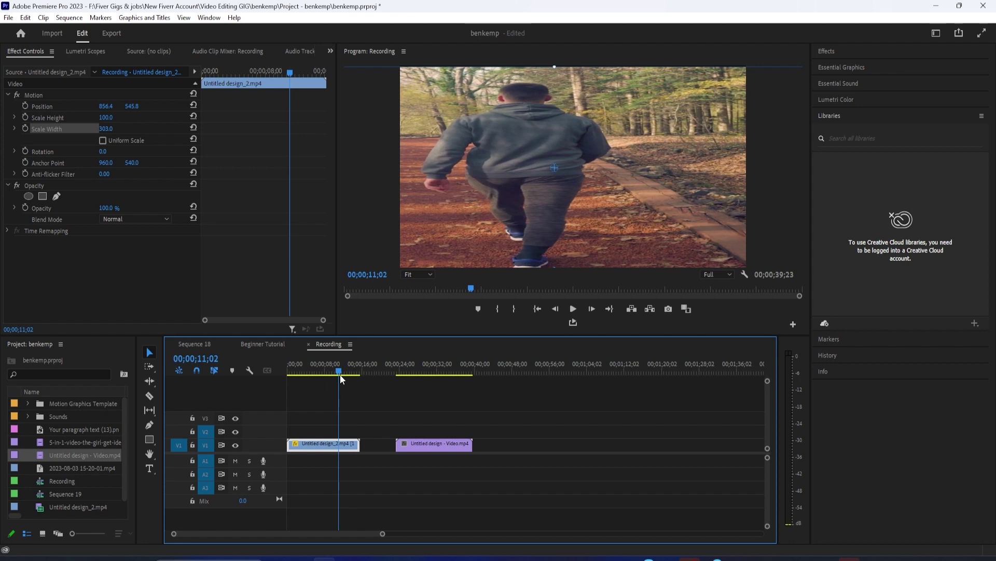
mouse_move(538, 194)
mouse_down()
mouse_move(555, 193)
mouse_move(529, 193)
mouse_move(556, 192)
mouse_up()
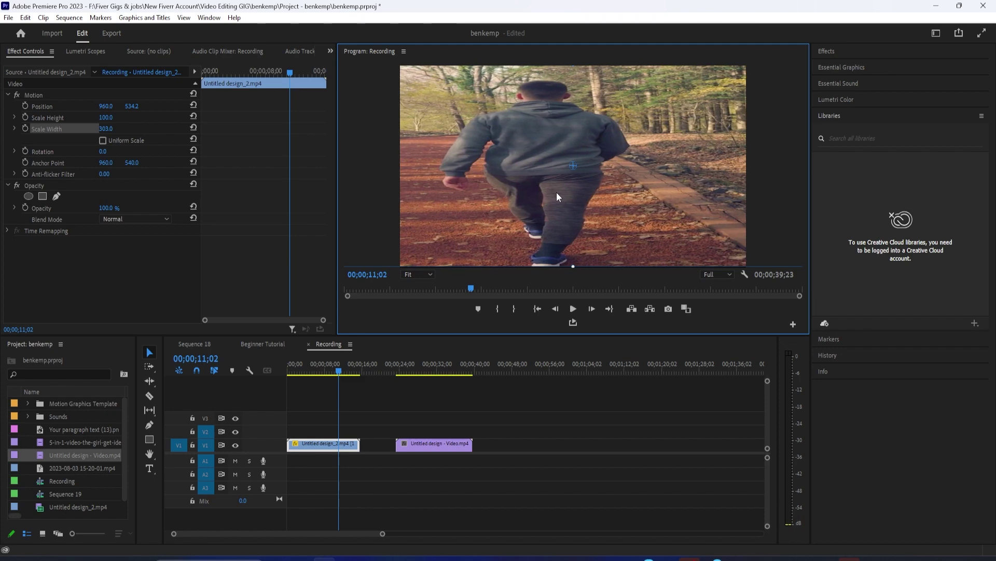
click(26, 105)
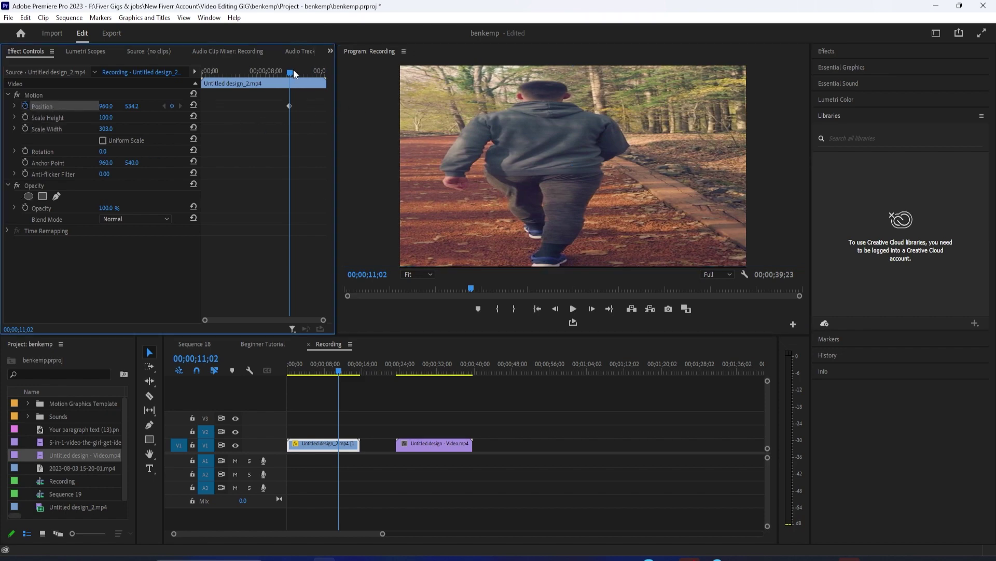
Add Position keyframes at 13;00 (X 1066) and 14;13 (1023.0, 537.2)
drag(294, 69, 306, 73)
click(587, 191)
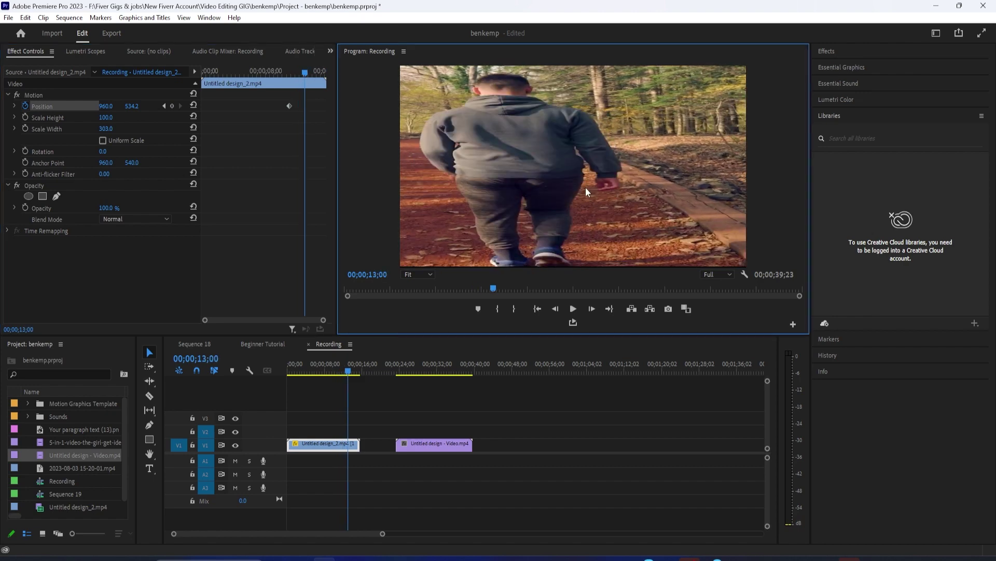
drag(107, 108, 162, 108)
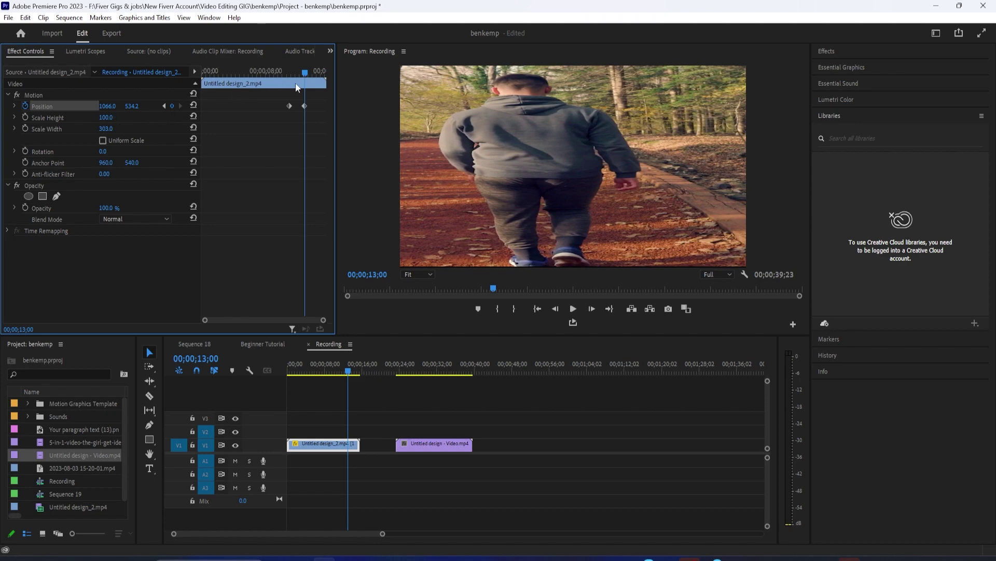
drag(310, 71, 321, 77)
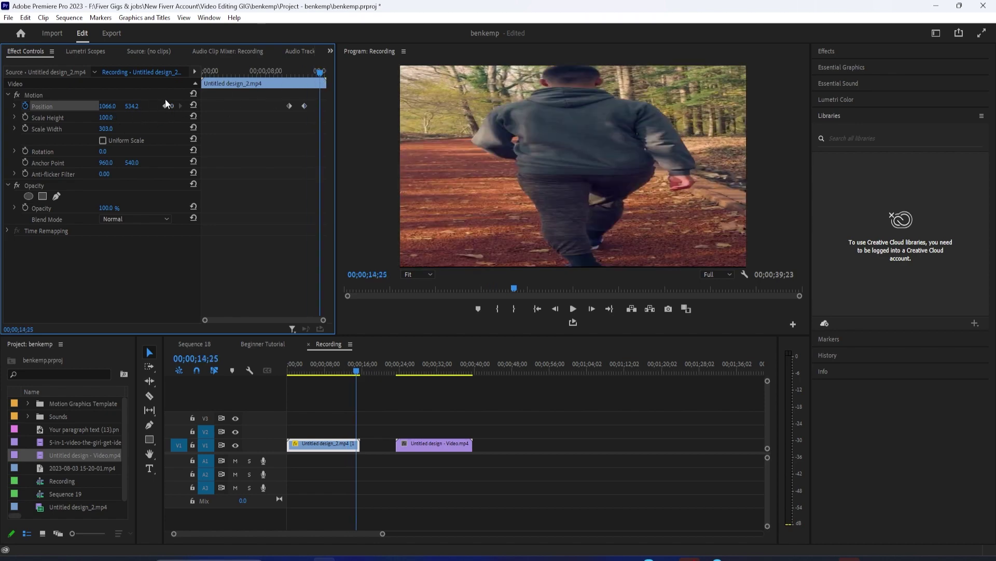
drag(318, 72, 320, 82)
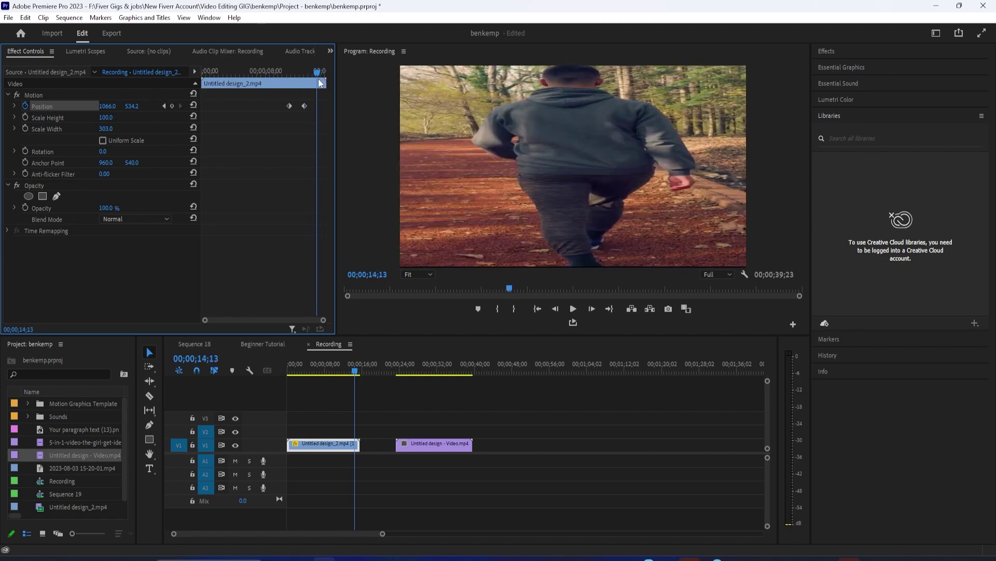
drag(130, 106, 86, 106)
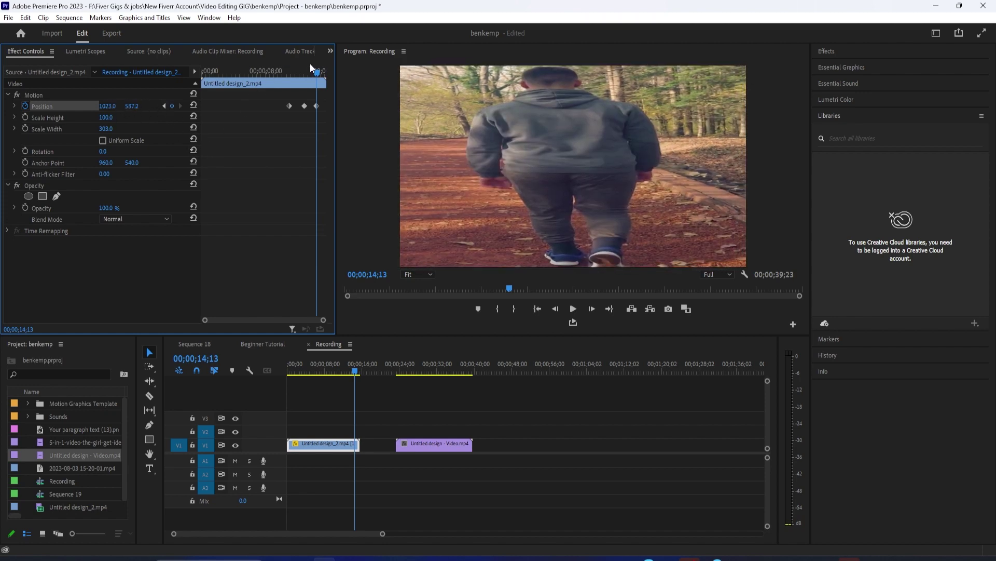
Preview the keyframed slide from 10;00, then return to the walking-man footage
drag(310, 63, 281, 83)
key(space)
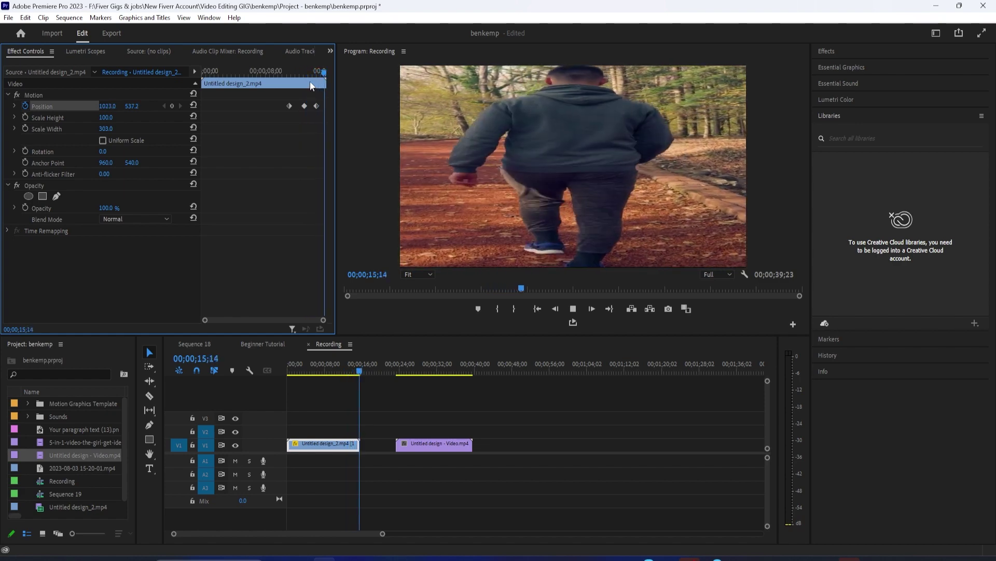
key(space)
drag(370, 372, 346, 382)
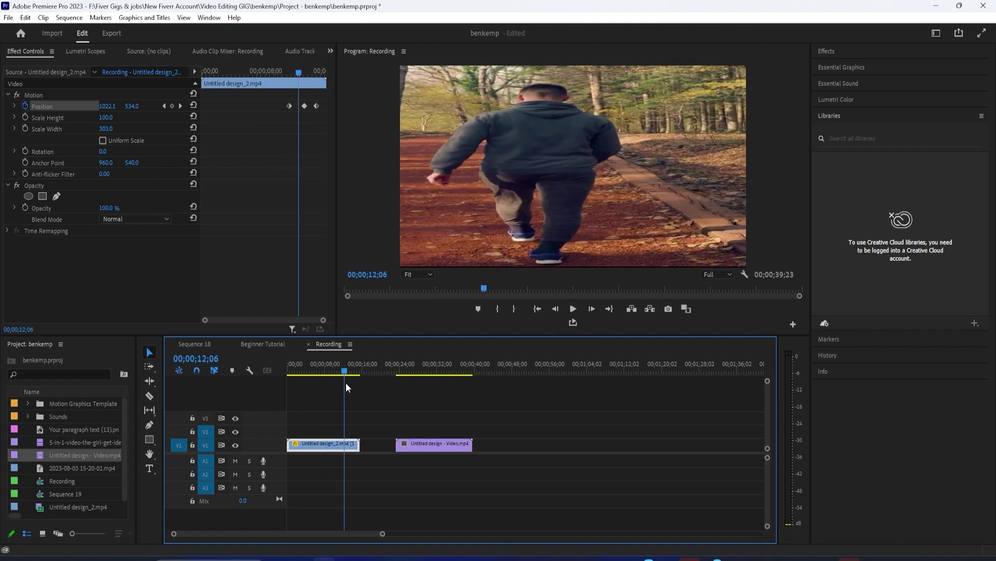
Scrub the second clip and apply the Crop effect to Untitled design - Video.mp4
drag(413, 443, 420, 374)
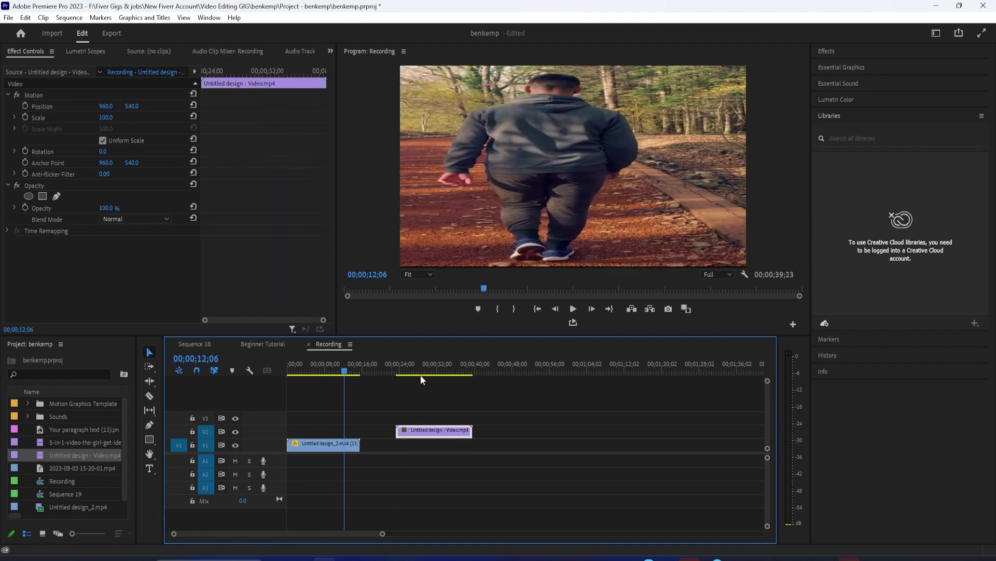
drag(419, 427, 419, 441)
drag(405, 372, 445, 377)
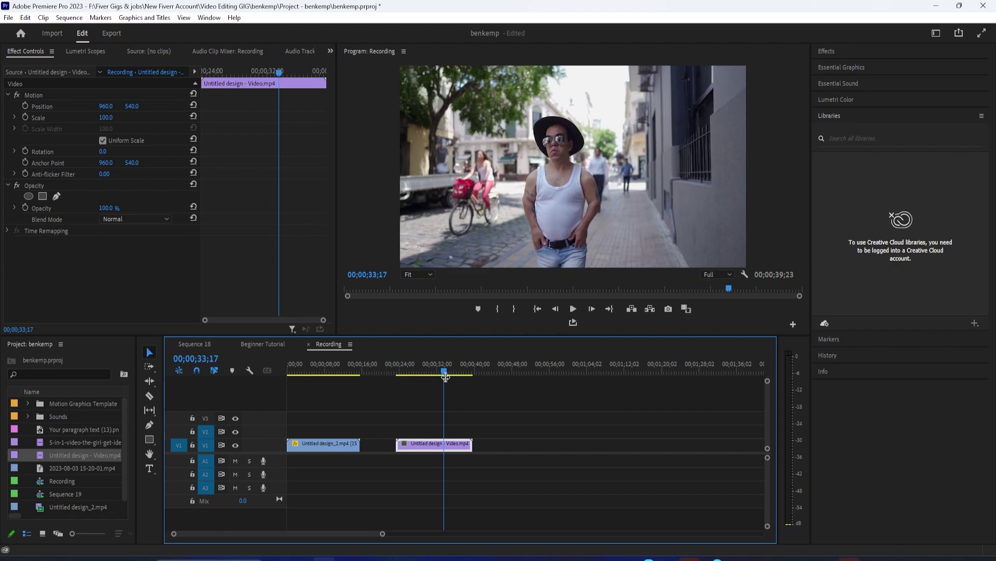
click(841, 51)
click(830, 65)
text(c)
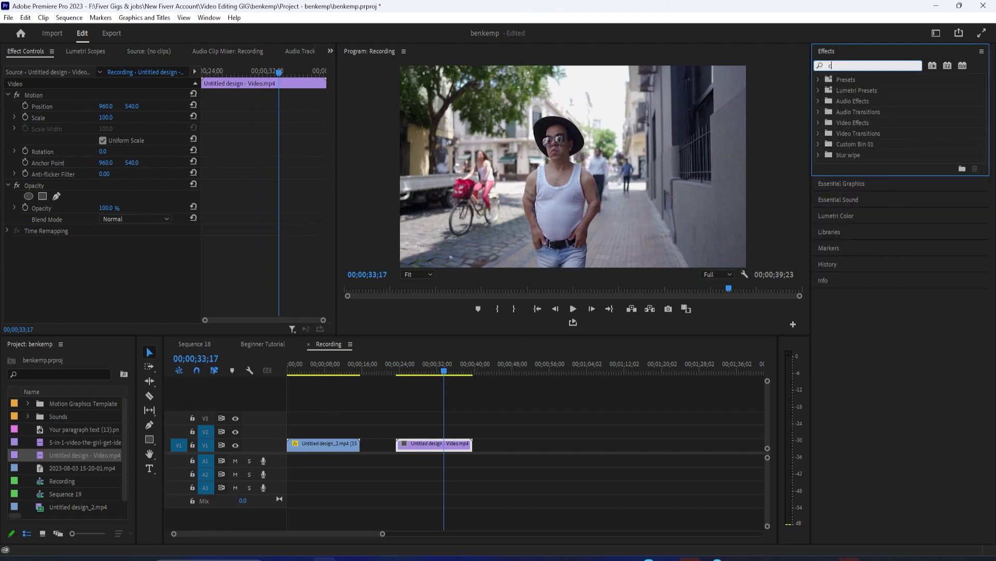
text(rop)
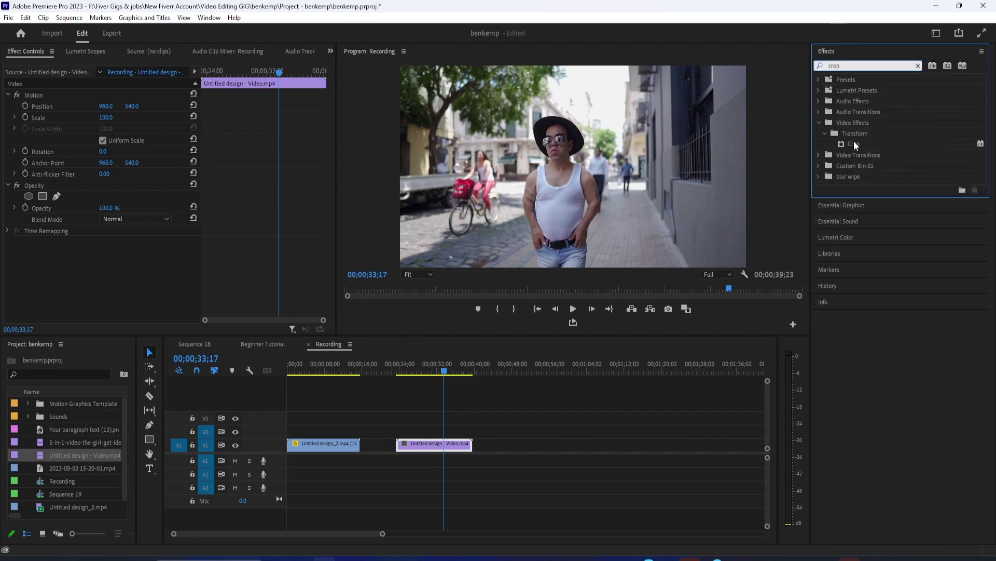
drag(855, 141, 424, 443)
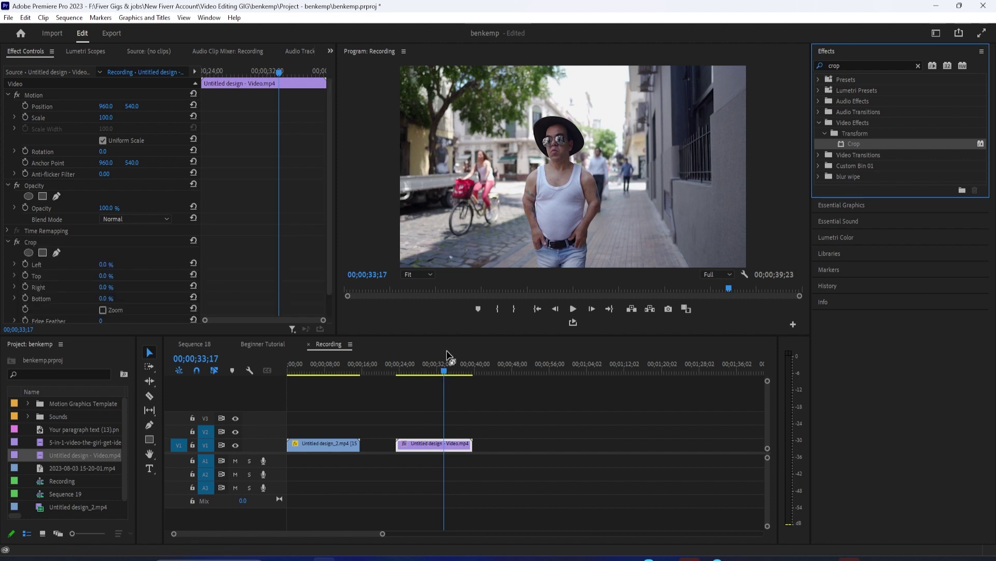
Crop 34% off the left and turn on keyframing for the Left value
click(102, 264)
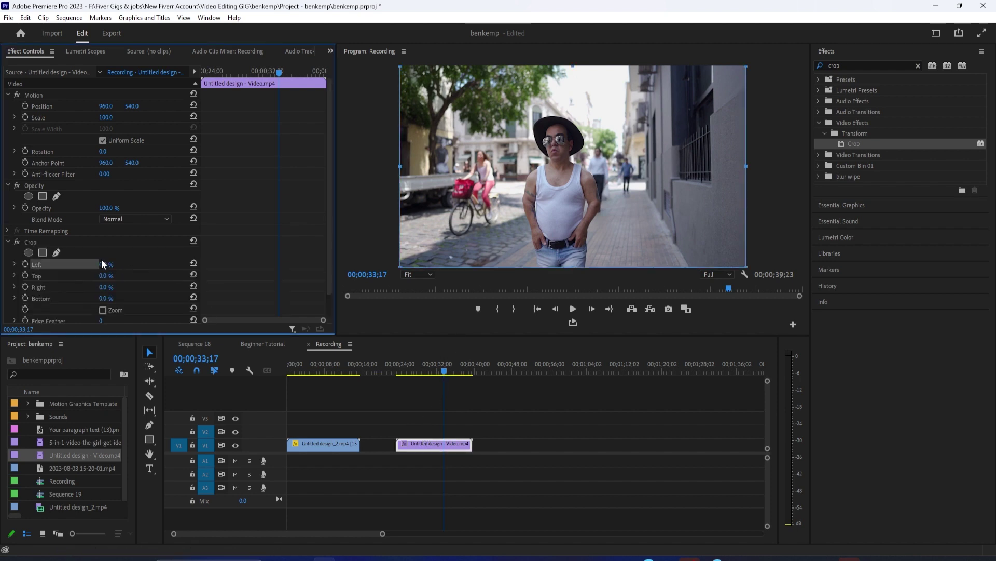
drag(101, 264, 117, 287)
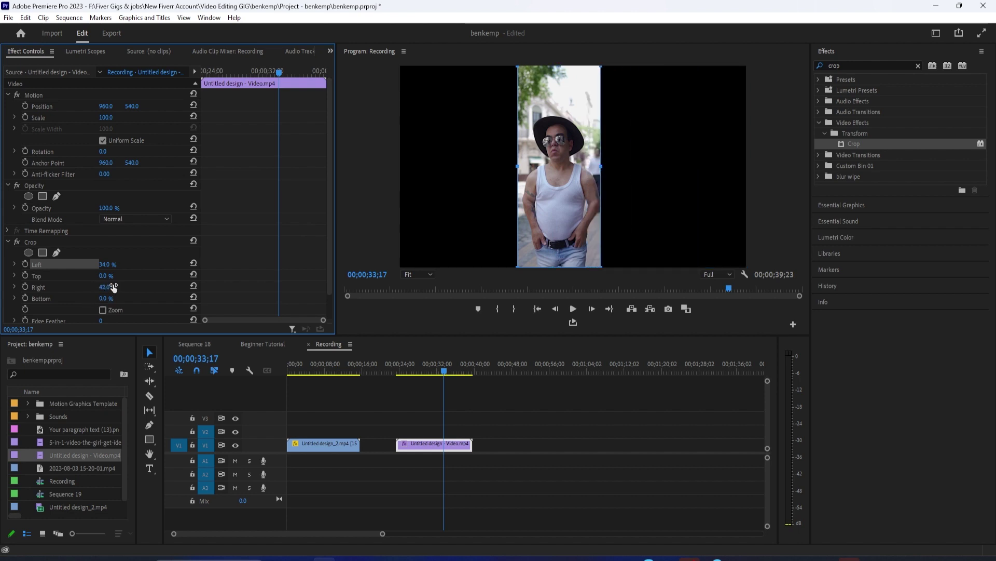
click(25, 264)
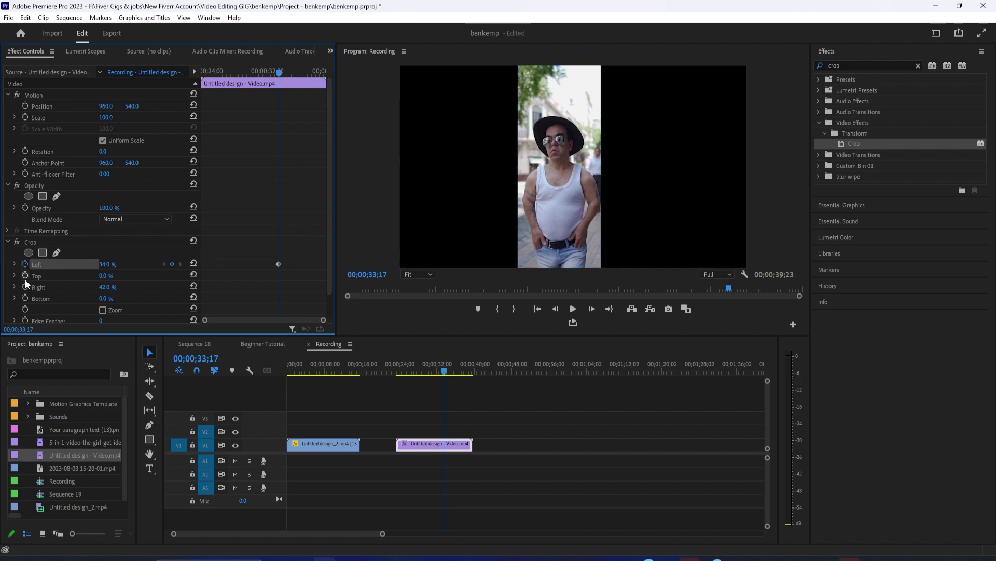
Enable Right crop keyframing, save the project, and widen the strip at 34;08
click(25, 286)
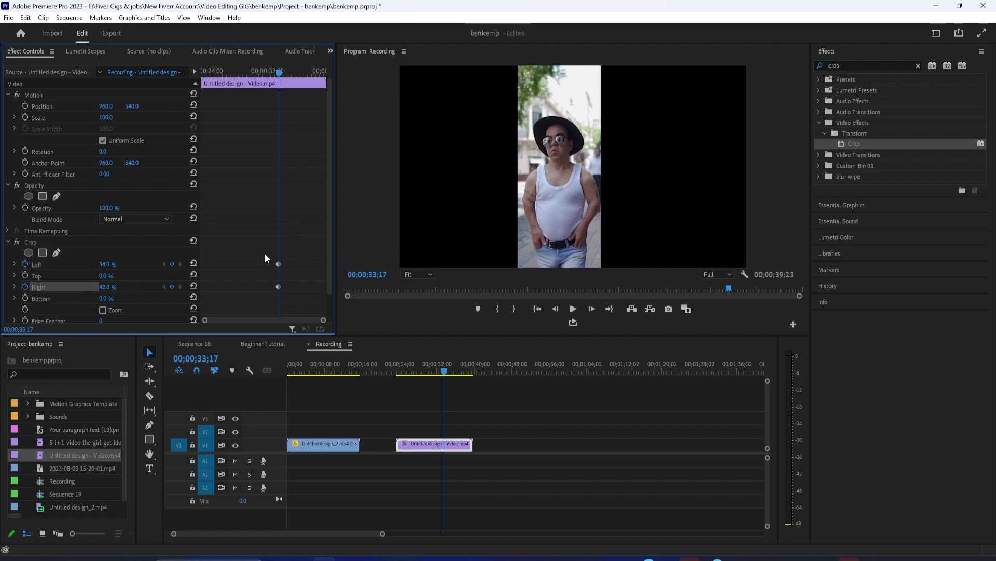
drag(280, 71, 286, 74)
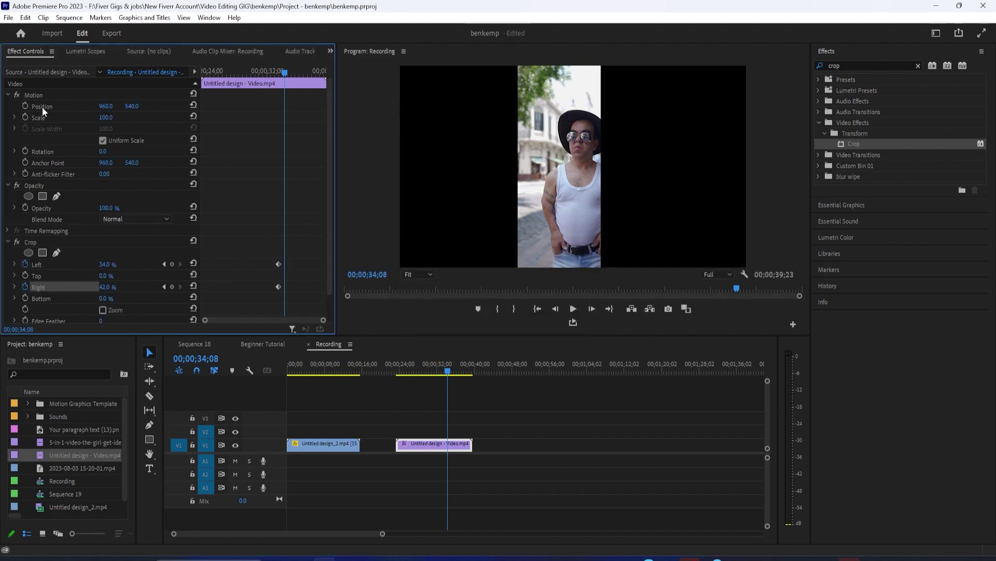
key(ctrl+s)
click(563, 190)
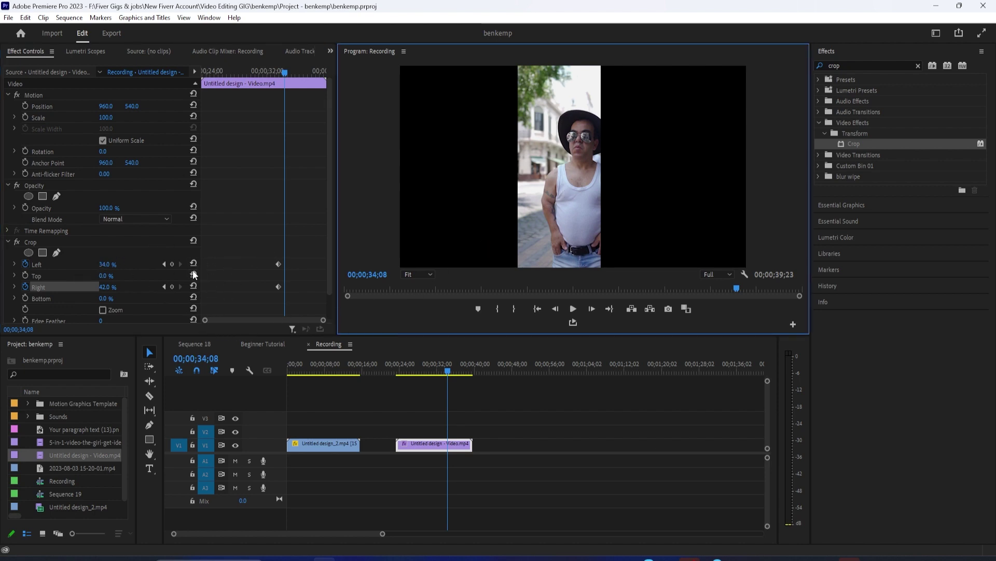
drag(106, 264, 91, 291)
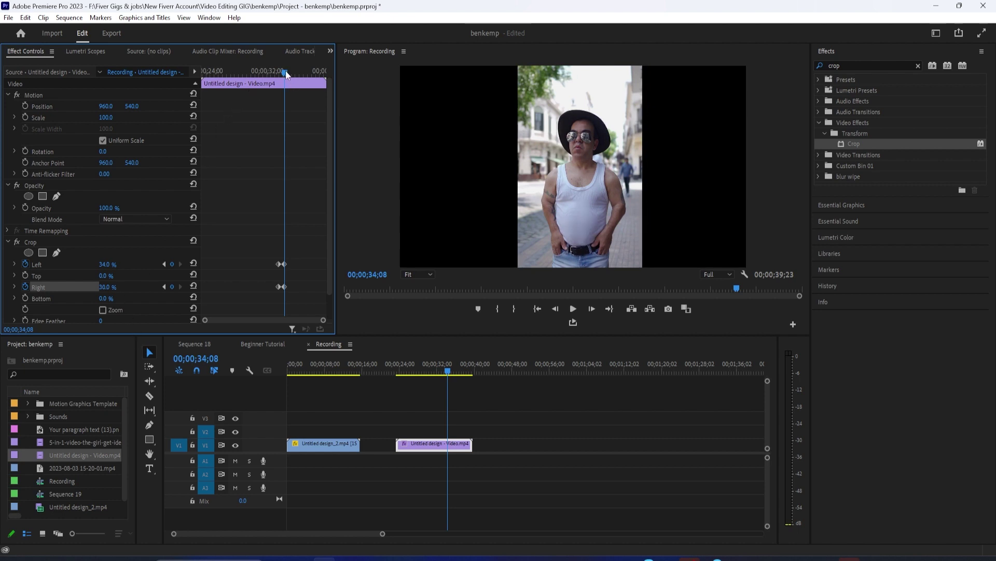
Add a 35;02 keyframe cropping more from the right, then preview the animated crop
drag(286, 72, 292, 75)
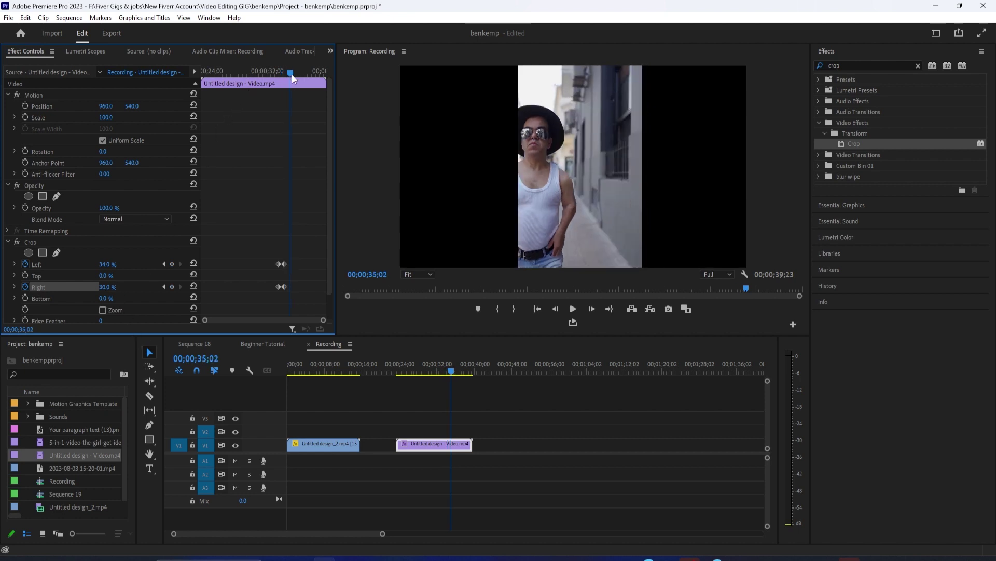
drag(111, 289, 93, 269)
click(274, 71)
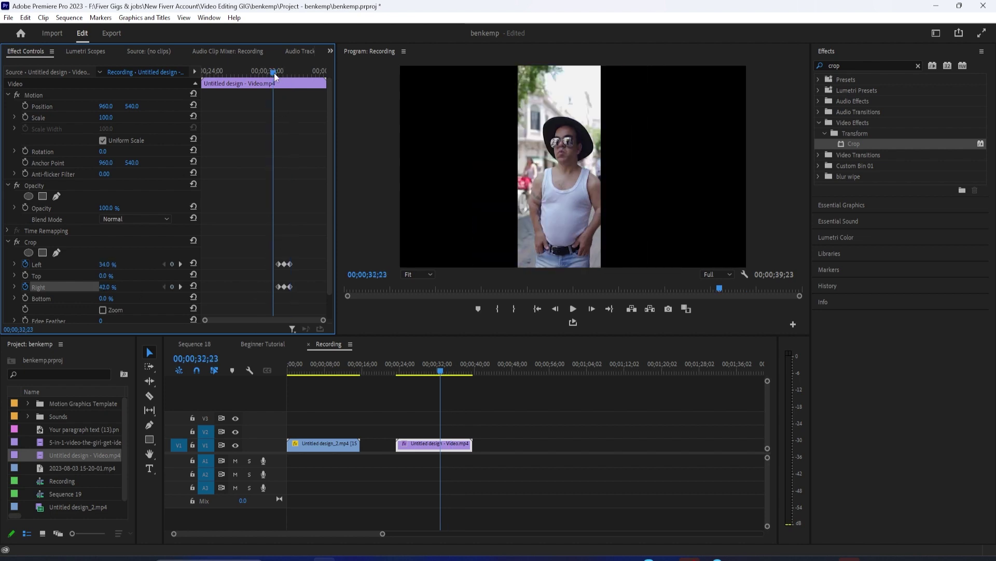
key(space)
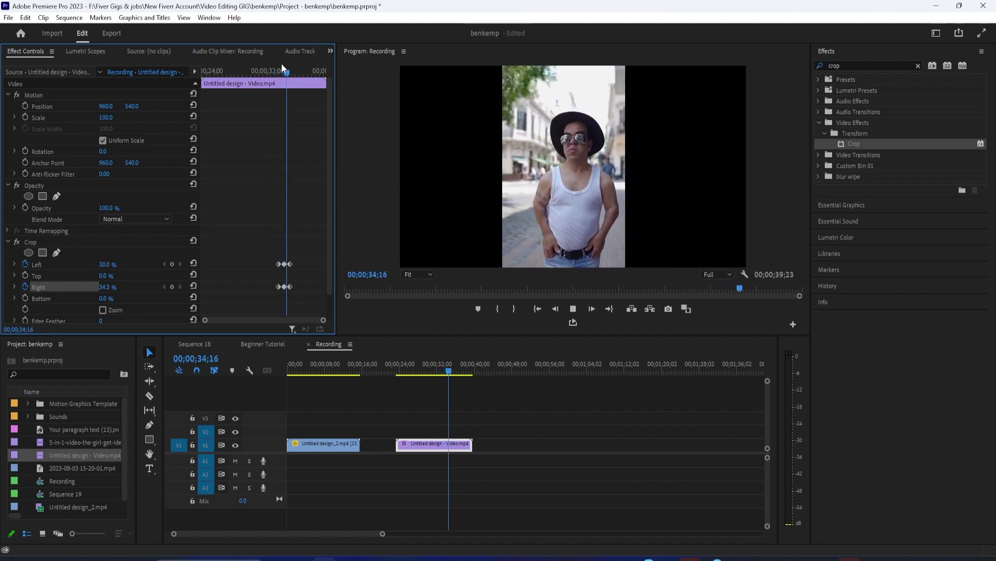
key(space)
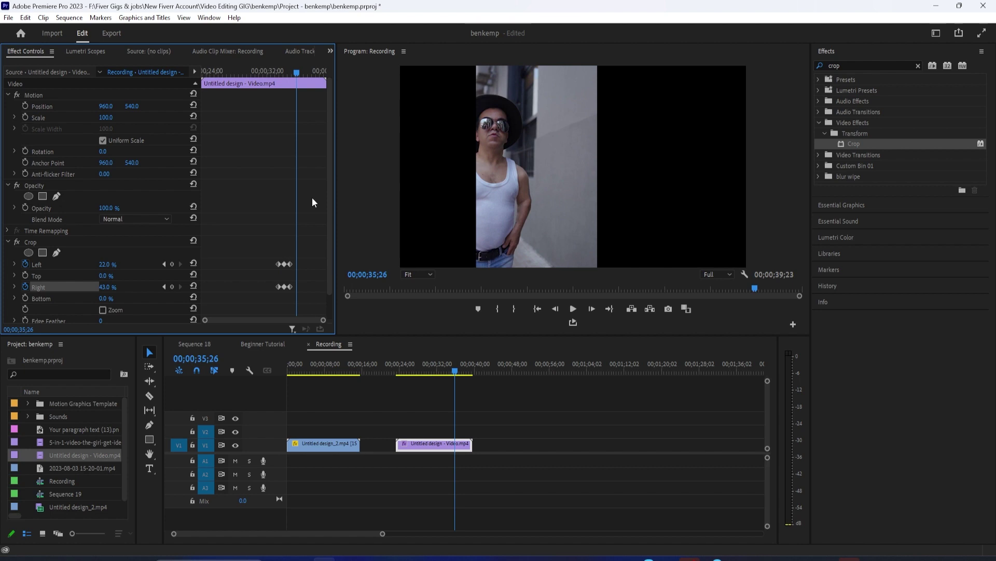
drag(297, 71, 281, 71)
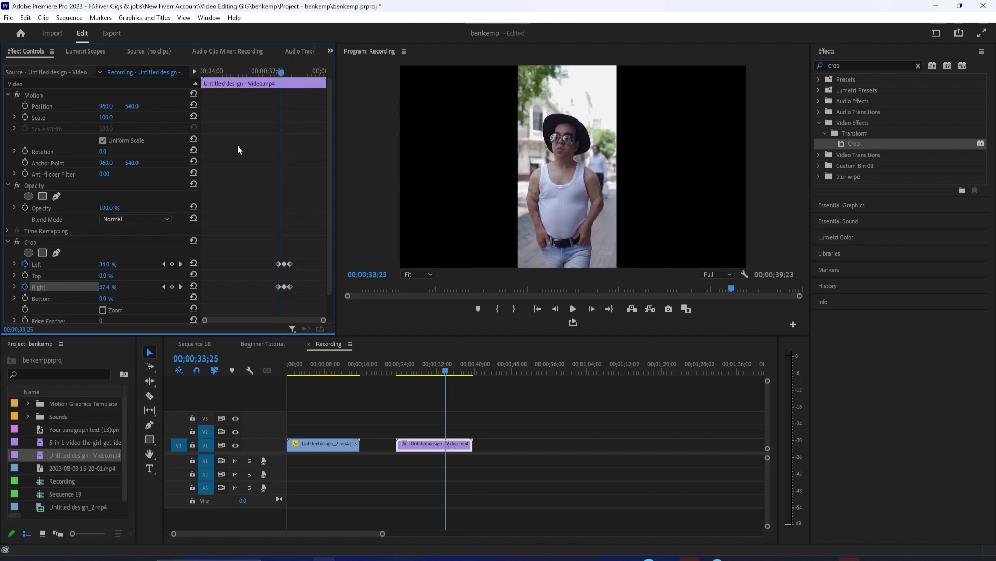
Turn on the Crop effect's Zoom and play the enlarged strip from 28;28
click(103, 309)
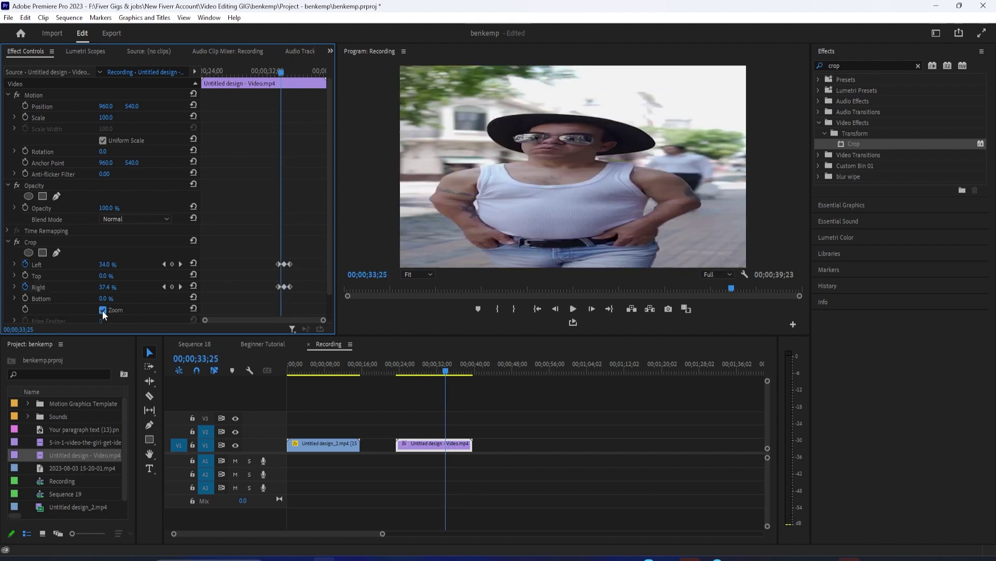
click(421, 367)
key(space)
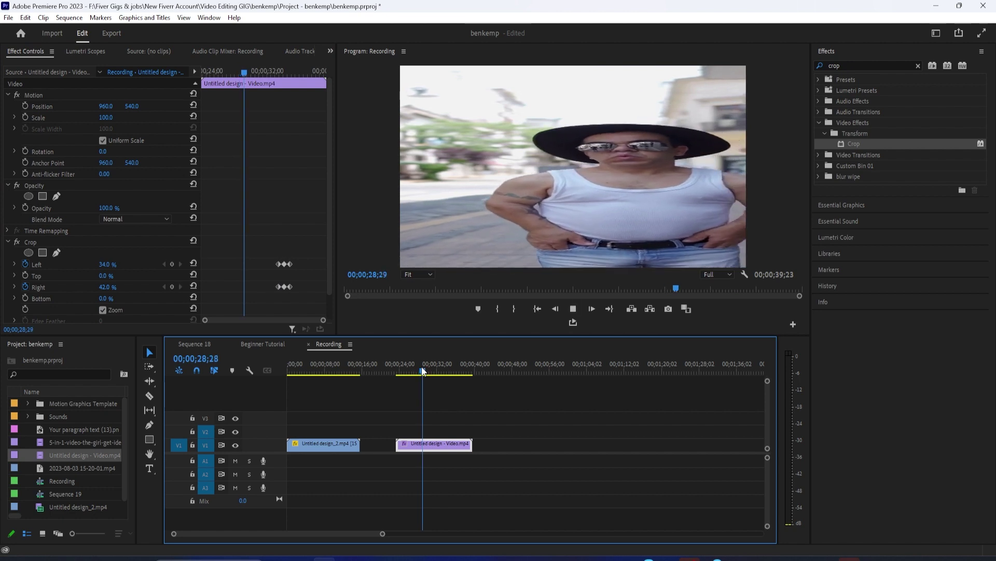